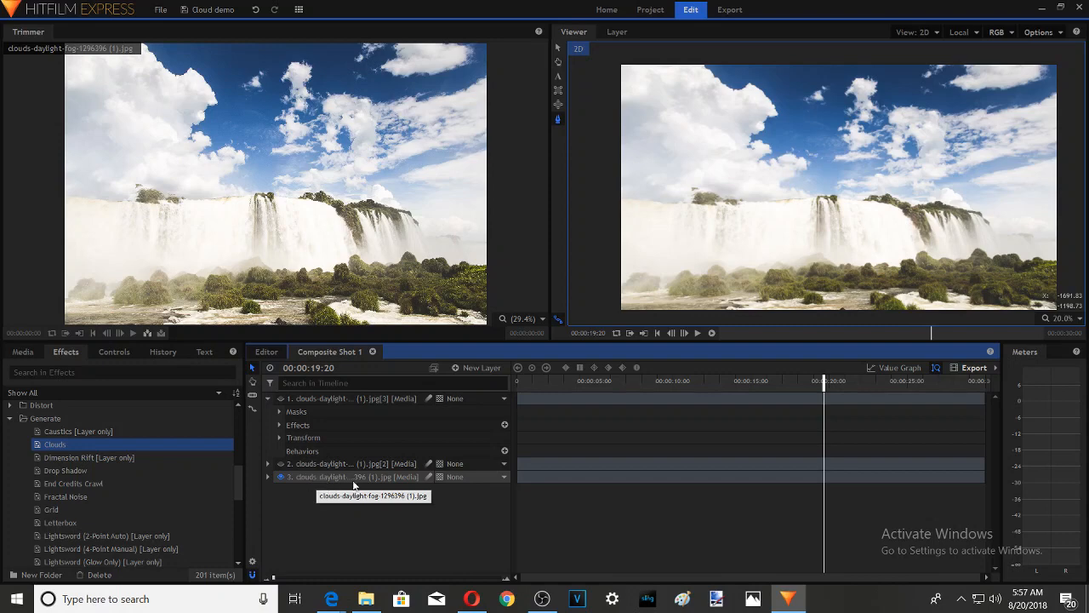
- Preview the base image alone, and reveal the second layer with its mask over the river foreground selected
click(683, 334)
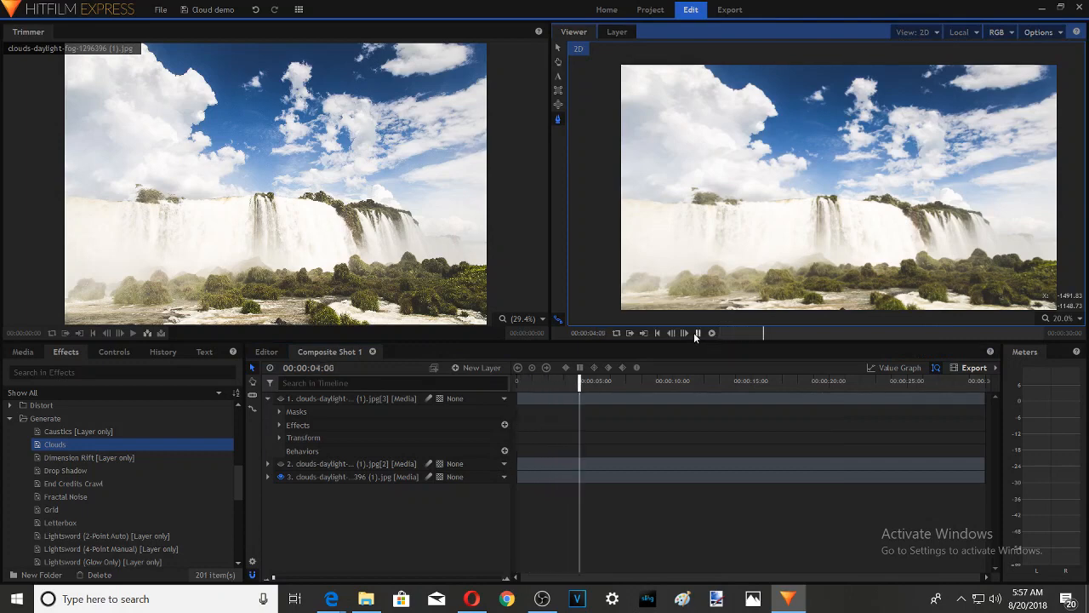
click(696, 333)
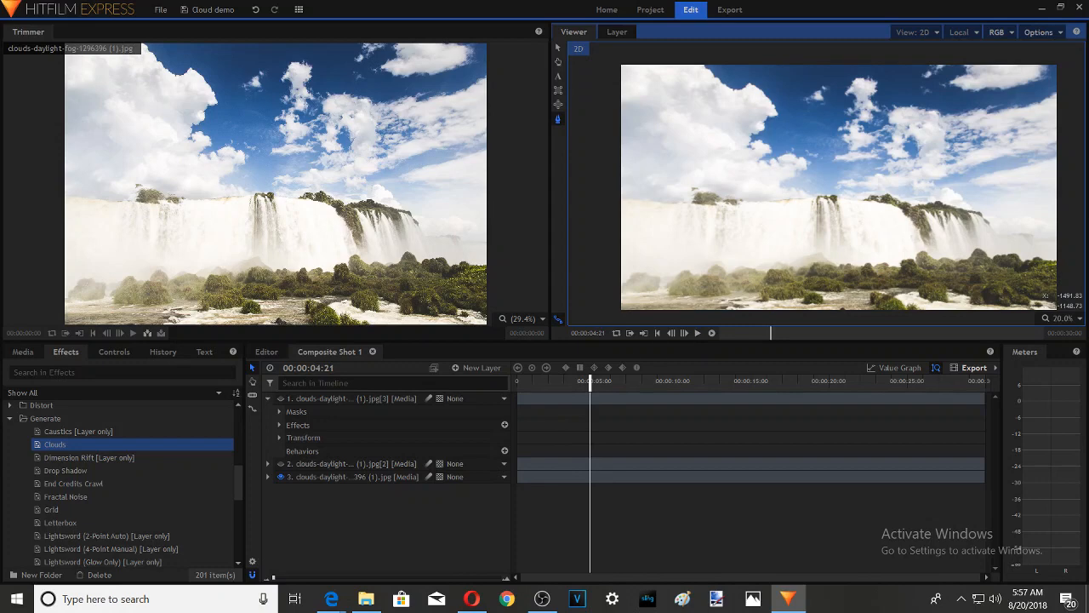
click(268, 464)
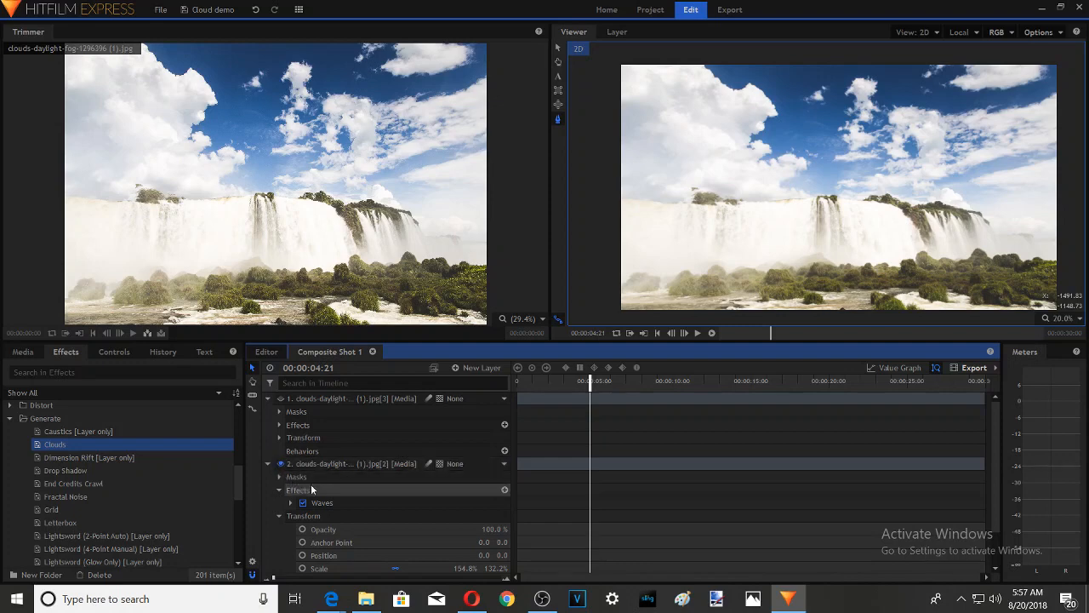
click(279, 478)
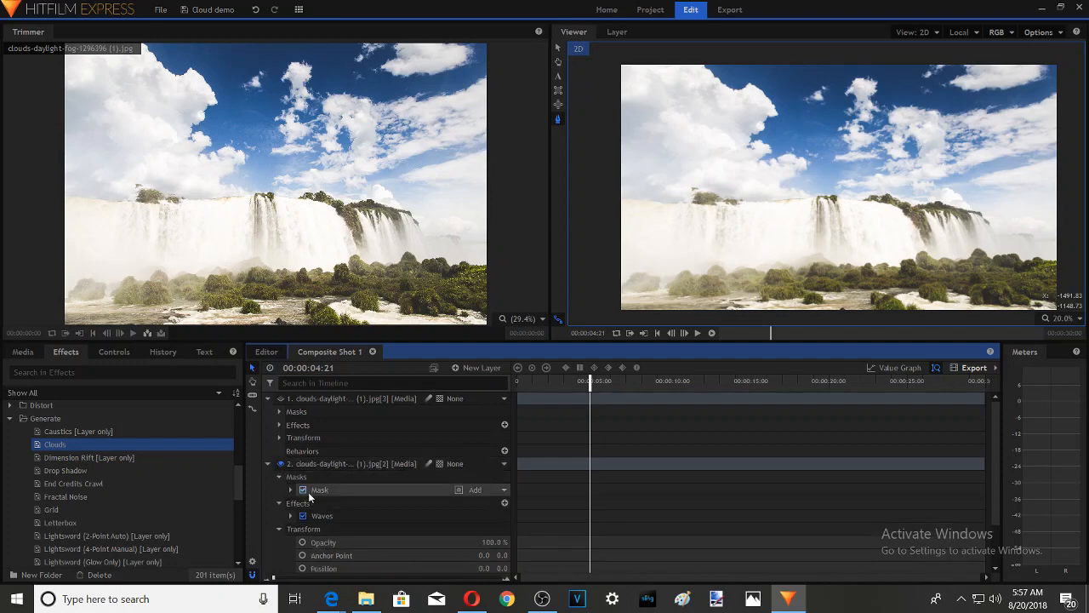
click(323, 494)
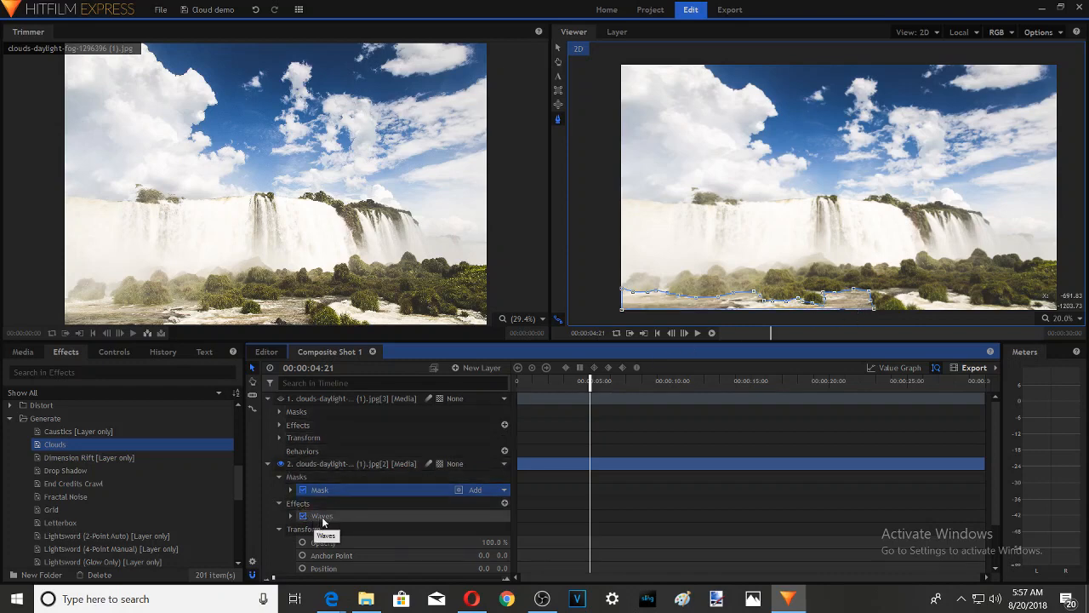
- Play back the composite to check the second layer's masked Waves effect, and collapse that layer
click(698, 333)
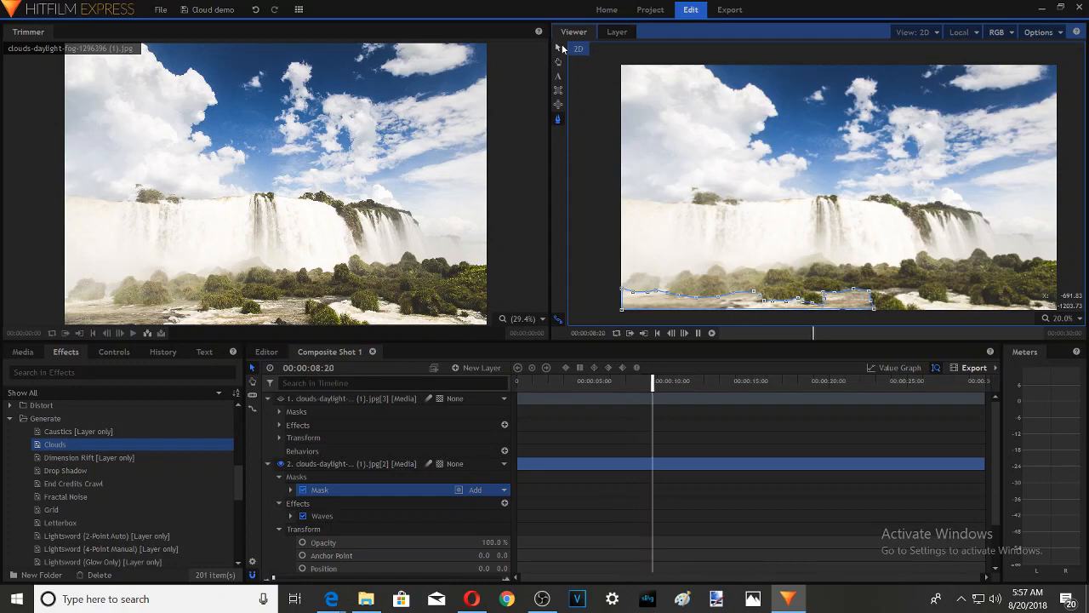
key(space)
click(597, 133)
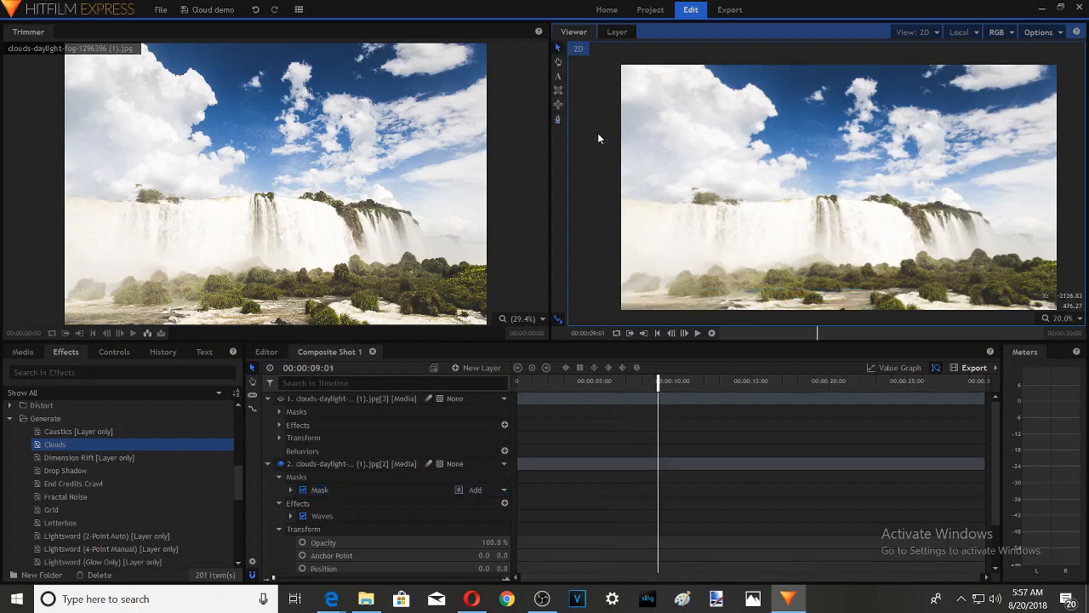
click(657, 333)
click(696, 333)
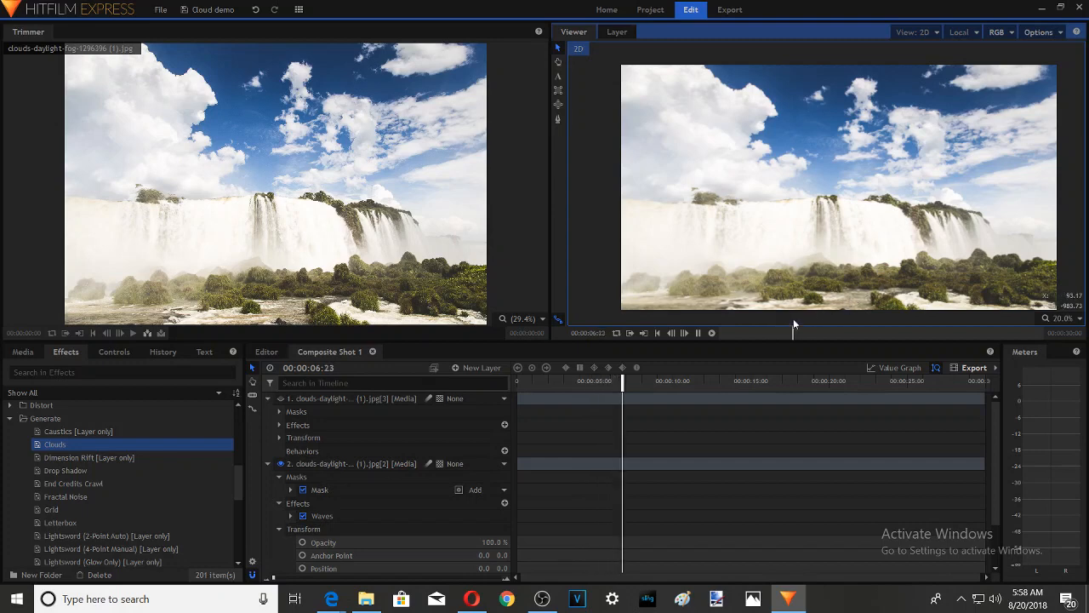
click(698, 333)
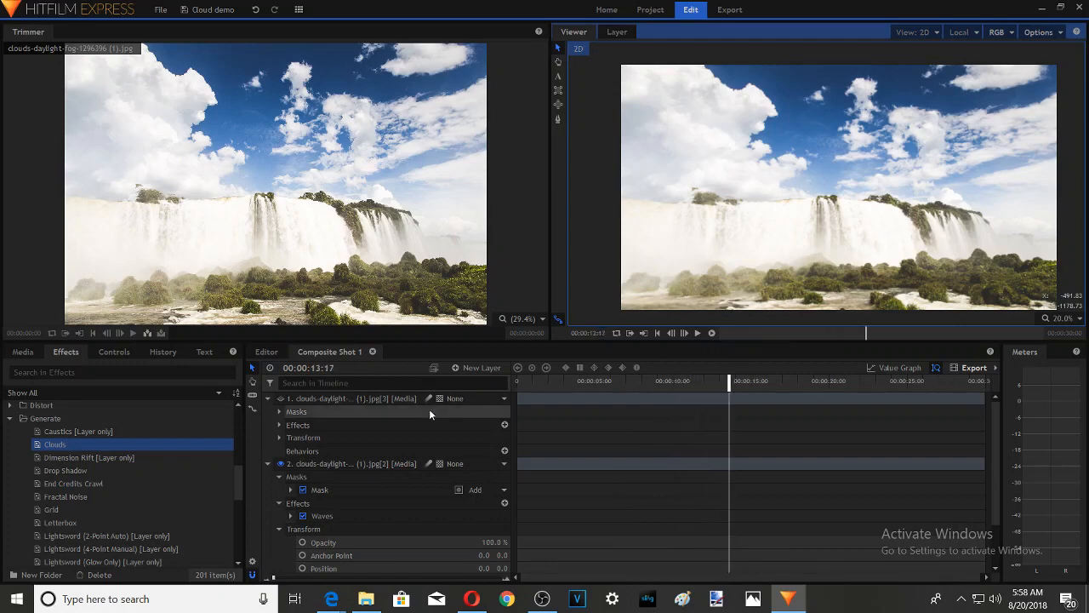
click(268, 465)
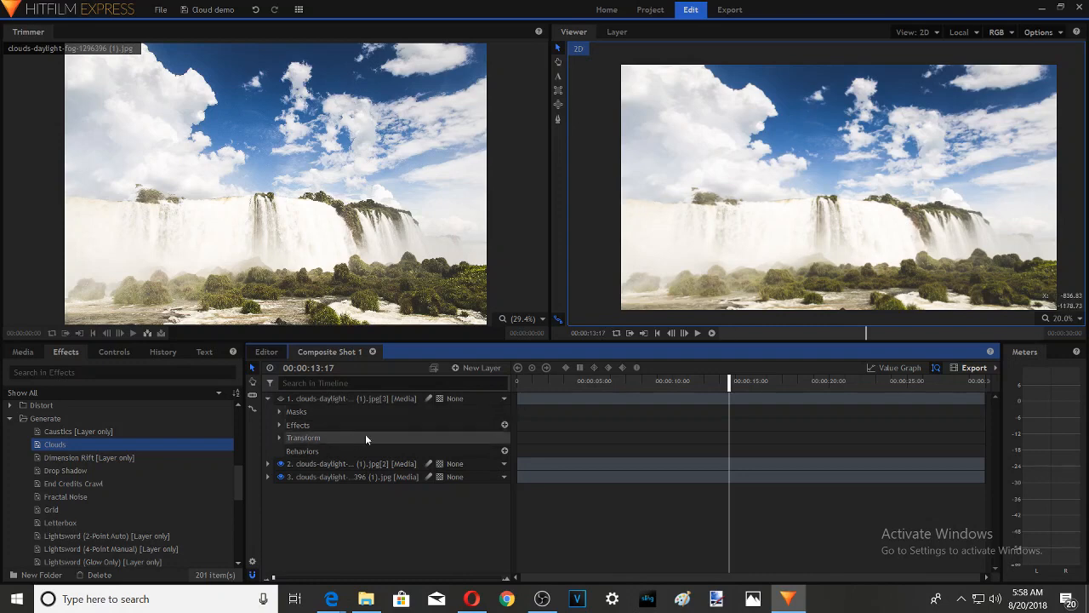
- Turn on the top layer and select its sky mask to examine the outline points
click(316, 400)
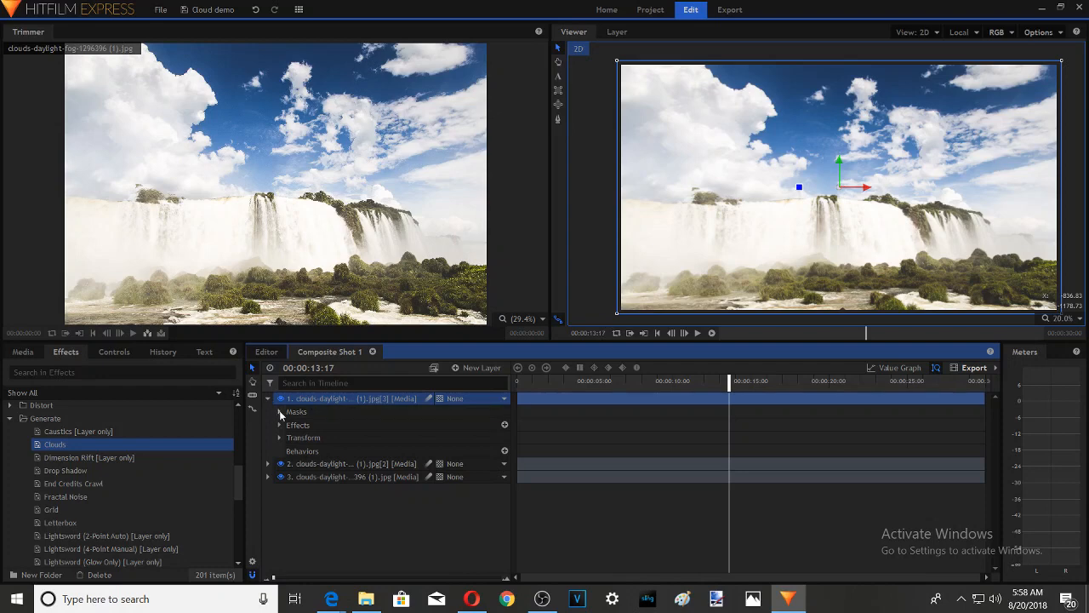
click(278, 411)
click(319, 424)
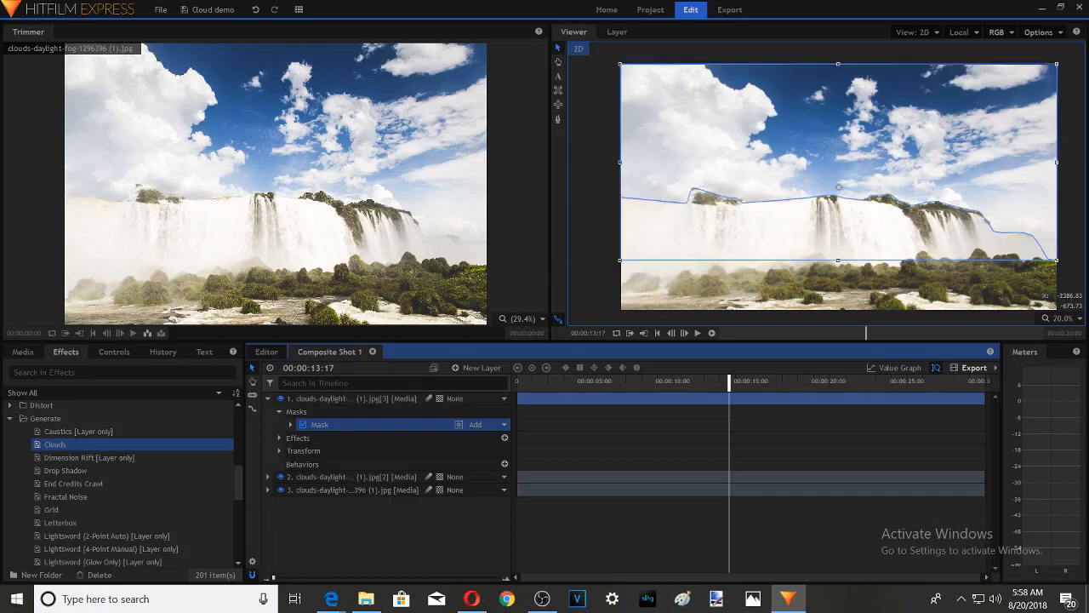
click(559, 120)
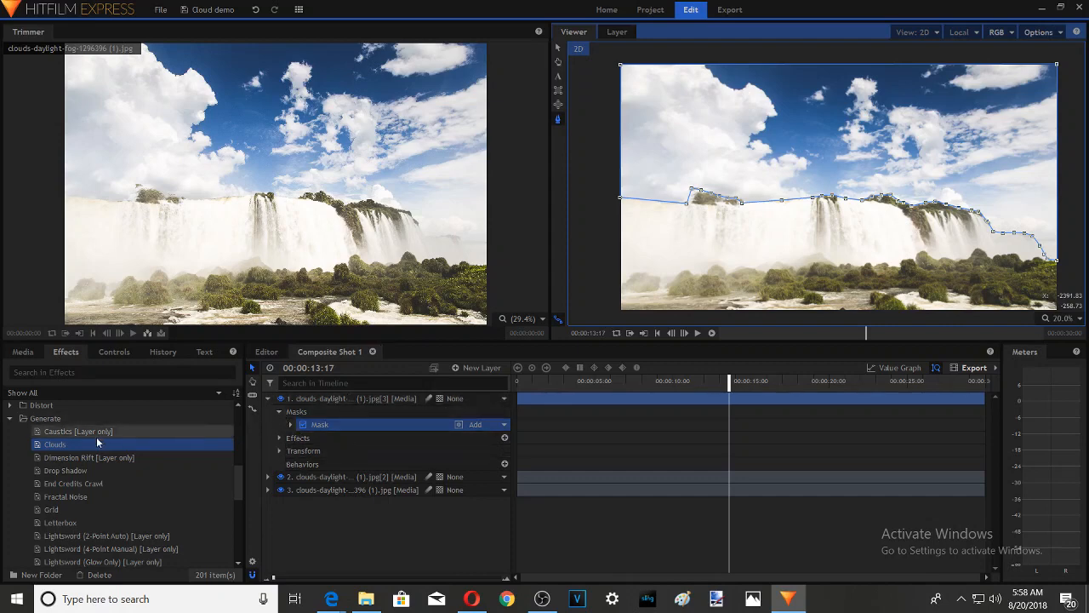
click(558, 50)
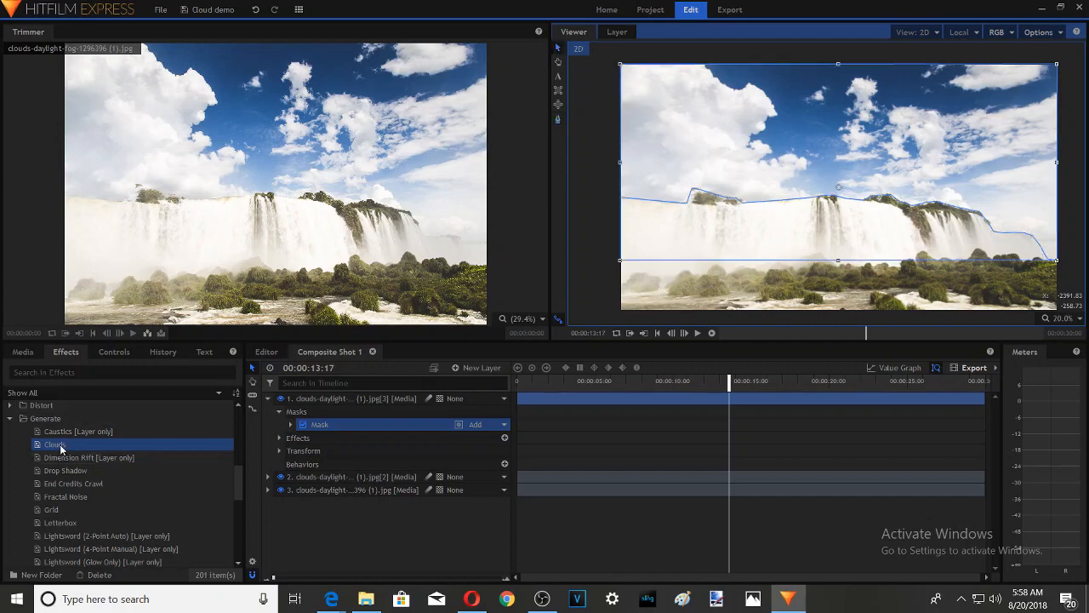
- Add a new Clouds effect to the top layer and collapse the older disabled Clouds effect
drag(60, 444, 309, 440)
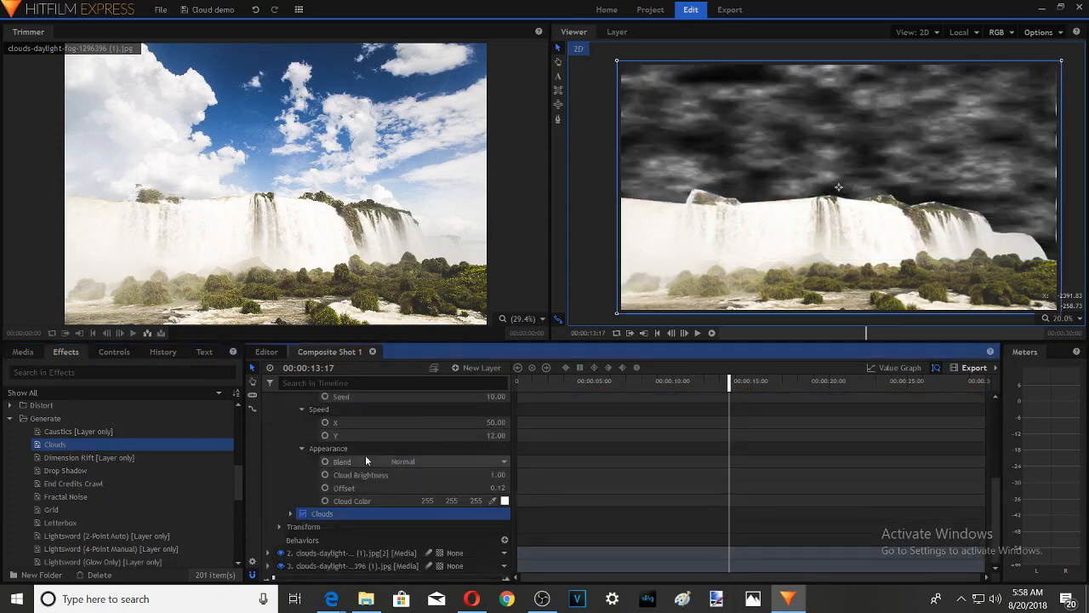
scroll(302, 476, up, 4)
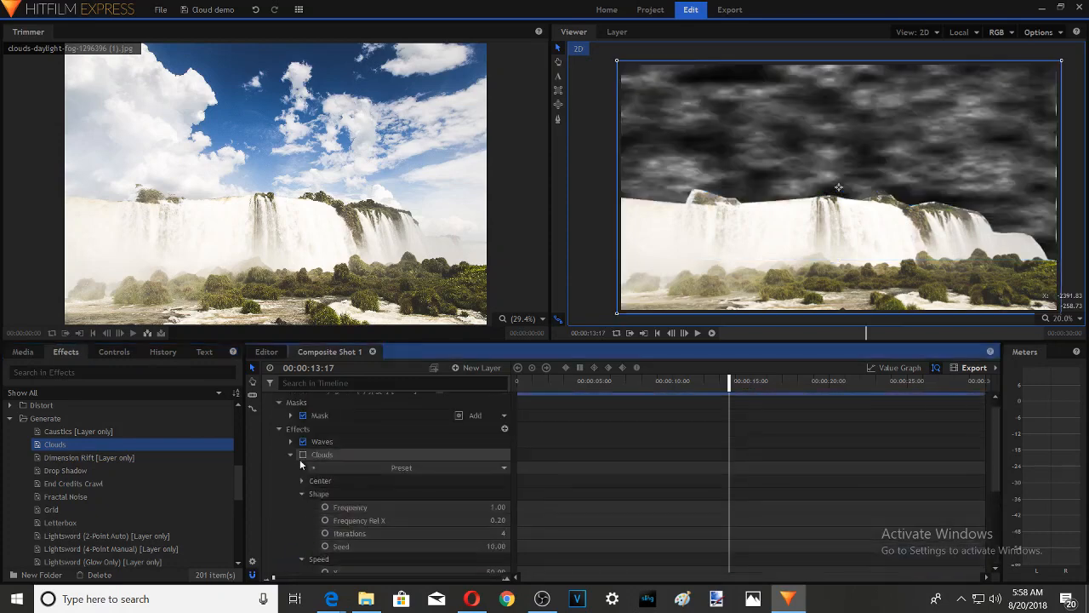
click(290, 453)
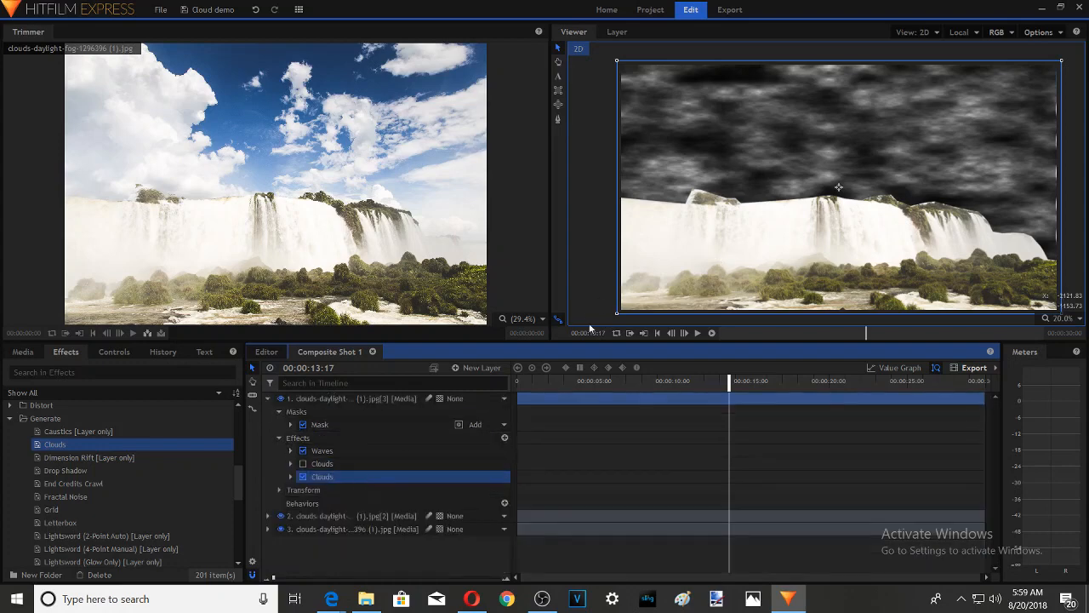
- Expand the new Clouds effect to expose its Center, Speed and Appearance settings
click(291, 476)
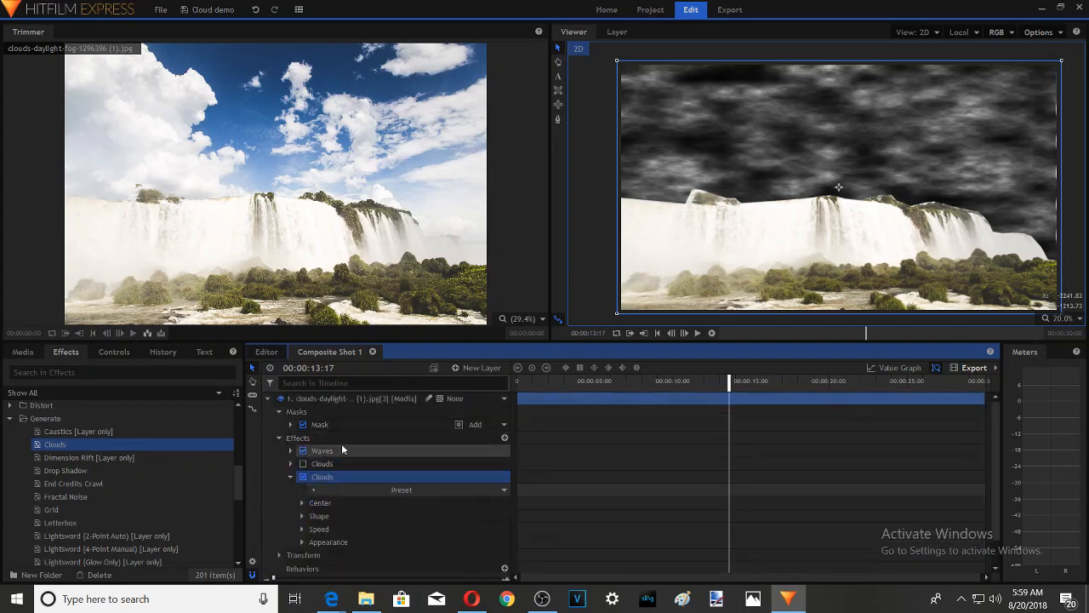
scroll(372, 432, down, 1)
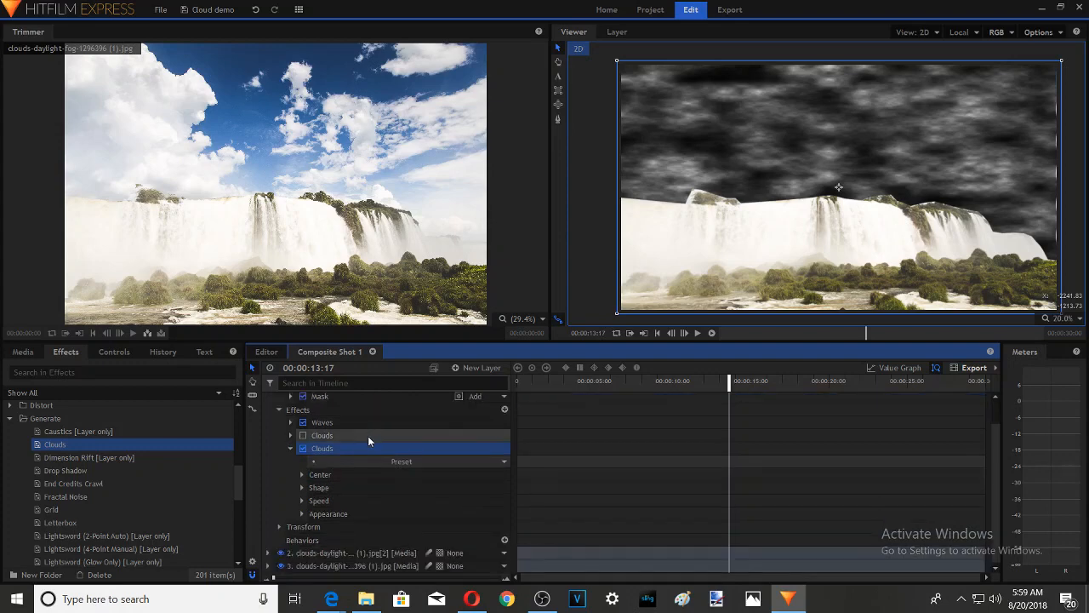
click(302, 474)
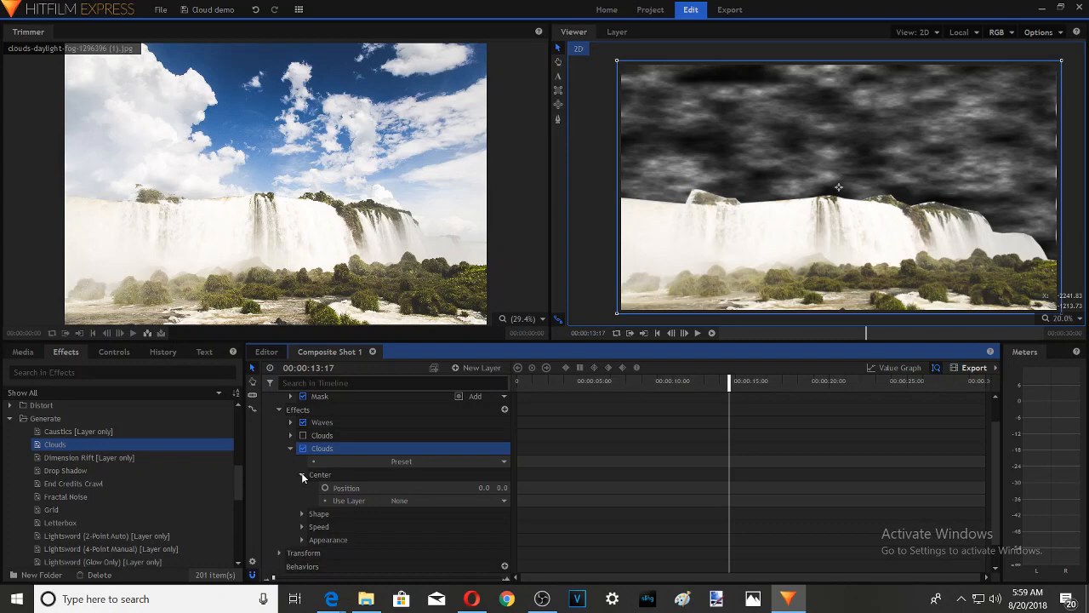
scroll(302, 477, down, 1)
click(304, 501)
scroll(304, 495, down, 1)
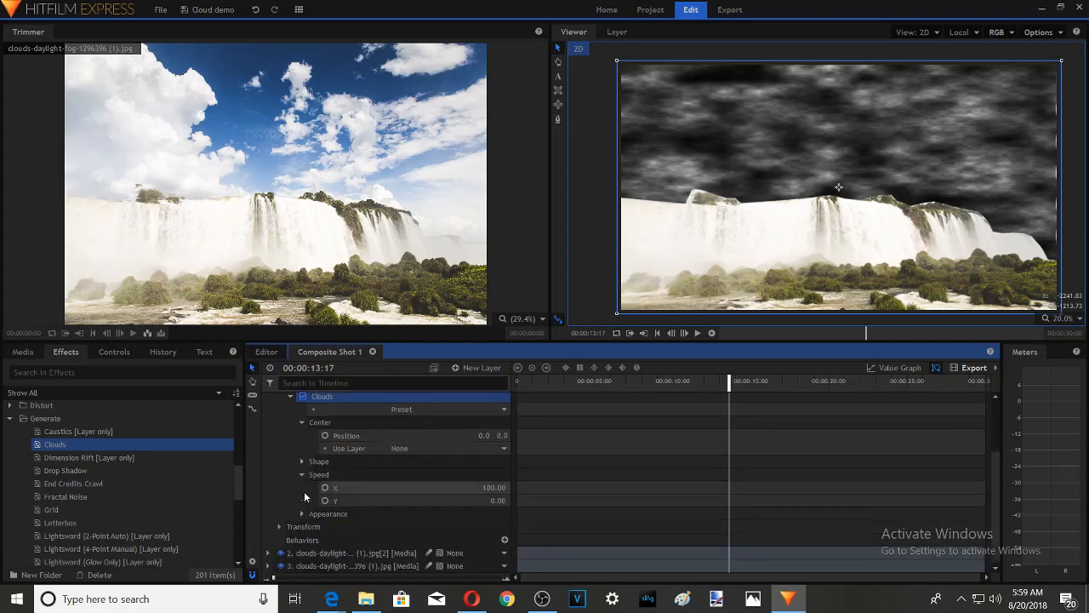
click(303, 513)
scroll(307, 493, down, 3)
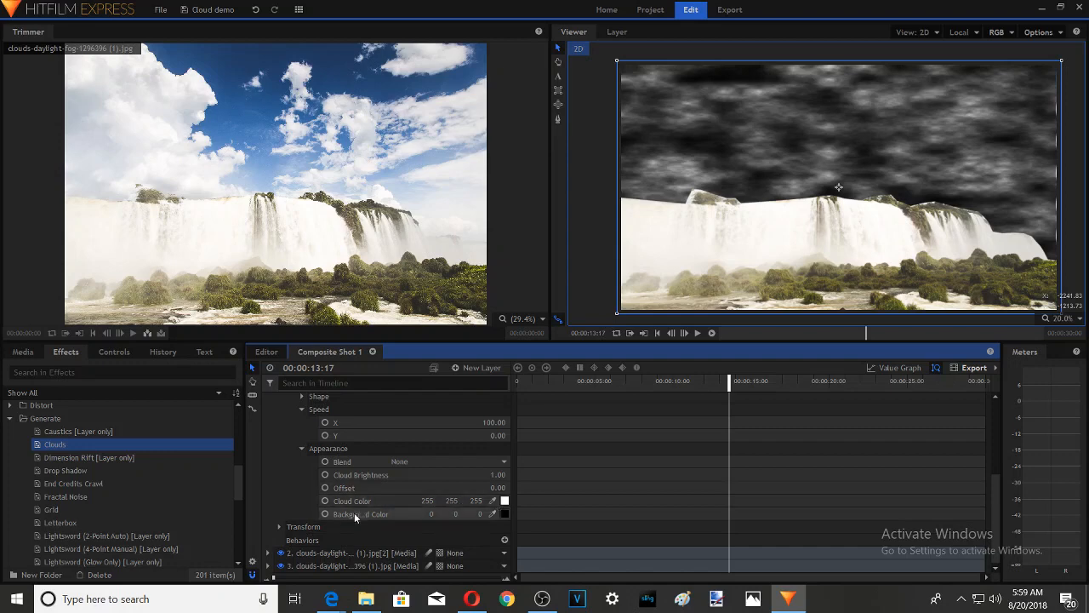
- Try light blue #00aaff as the new Clouds effect's background color
click(505, 514)
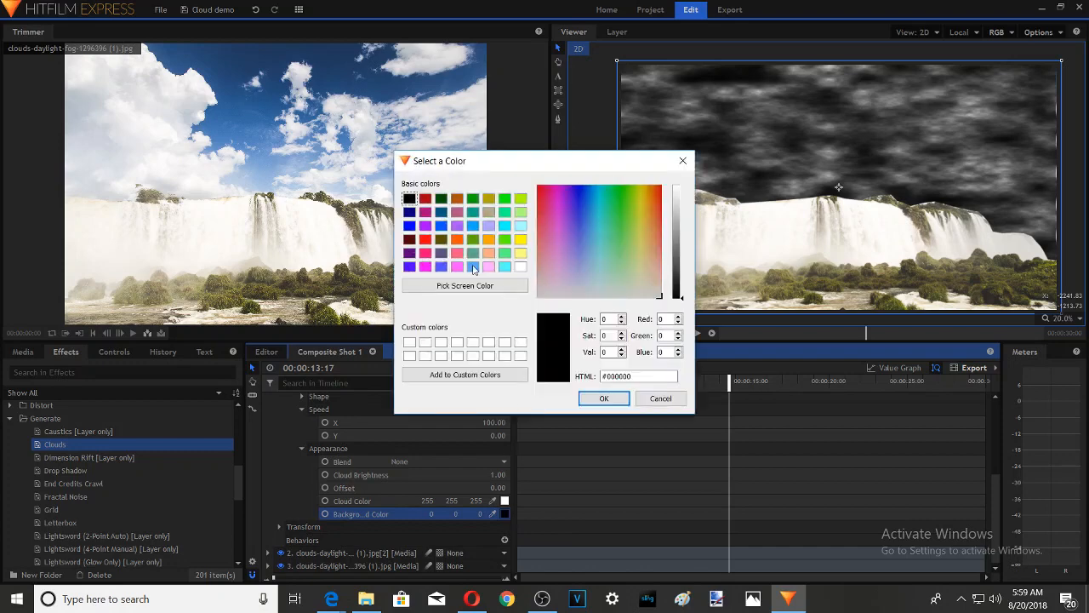
click(473, 266)
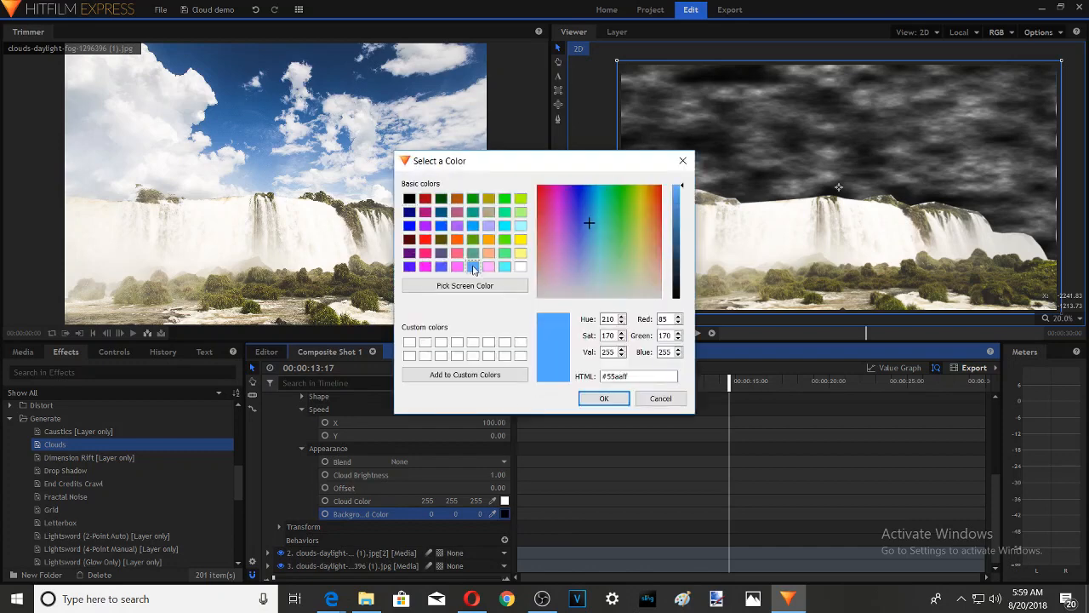
click(474, 228)
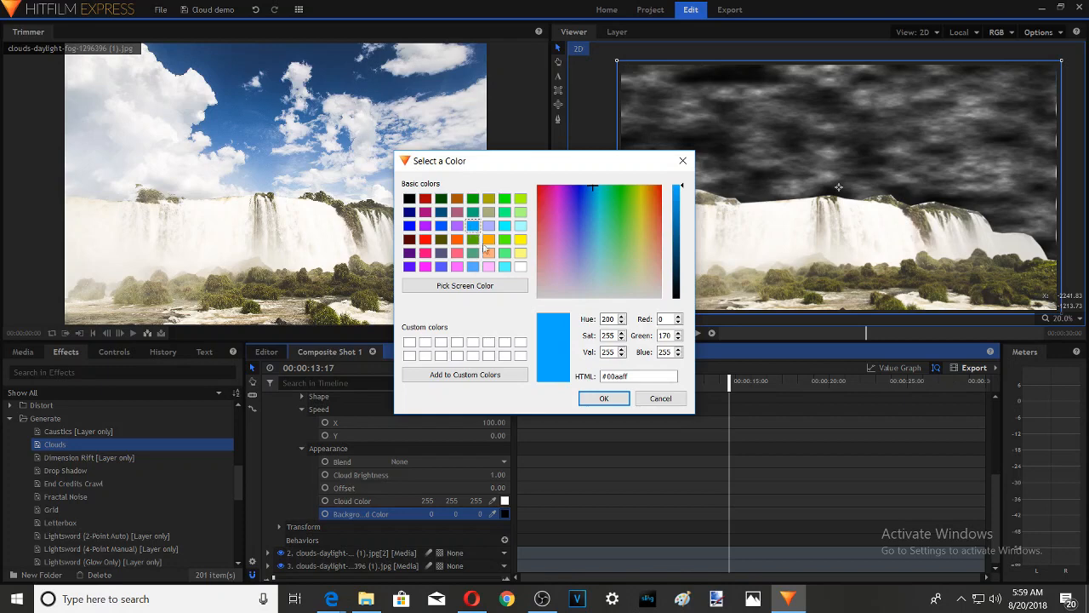
click(602, 399)
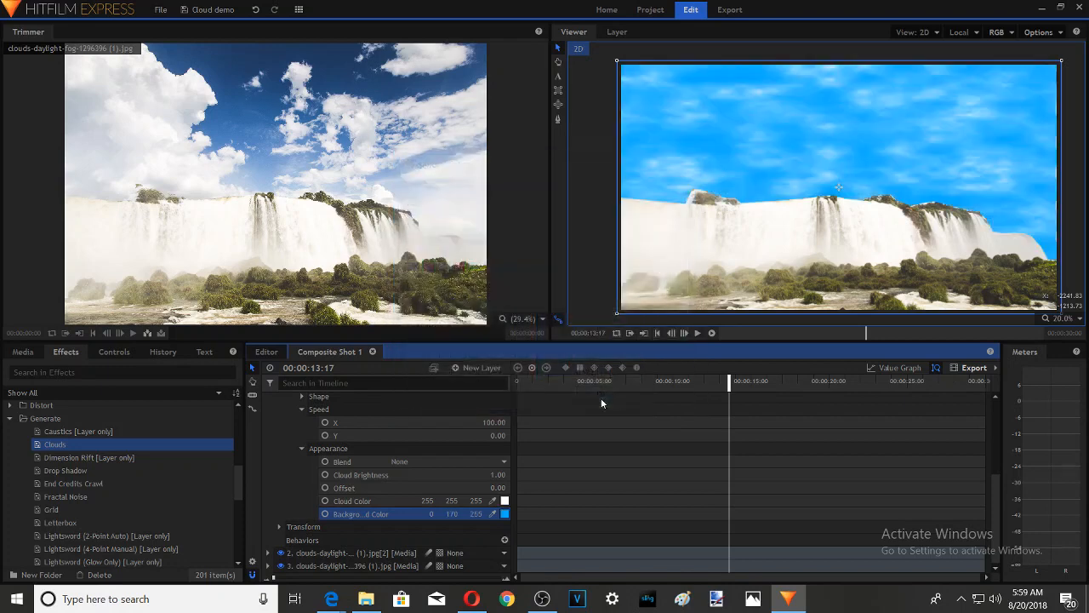
- Try the stronger blue #0055ff as the Clouds background color
click(504, 514)
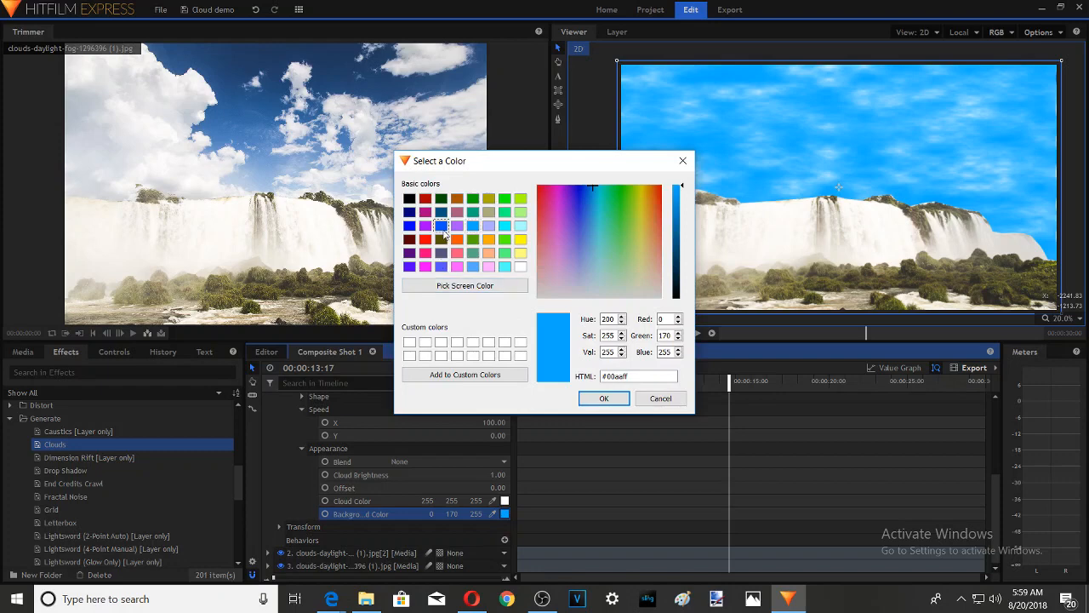
click(441, 225)
click(602, 398)
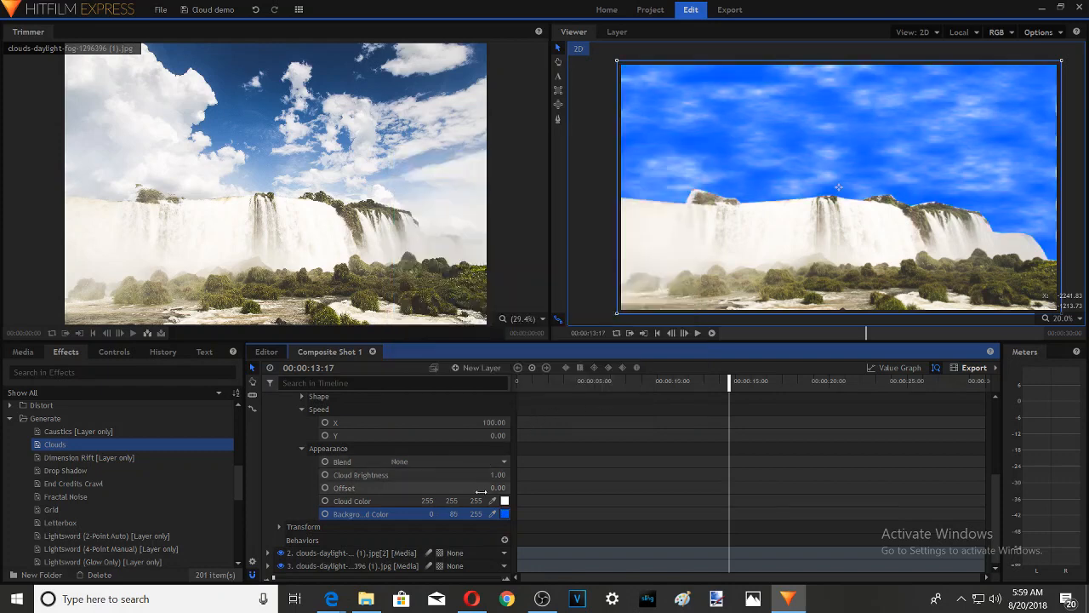
- Darken the Clouds background color to deep blue #002c86
click(505, 514)
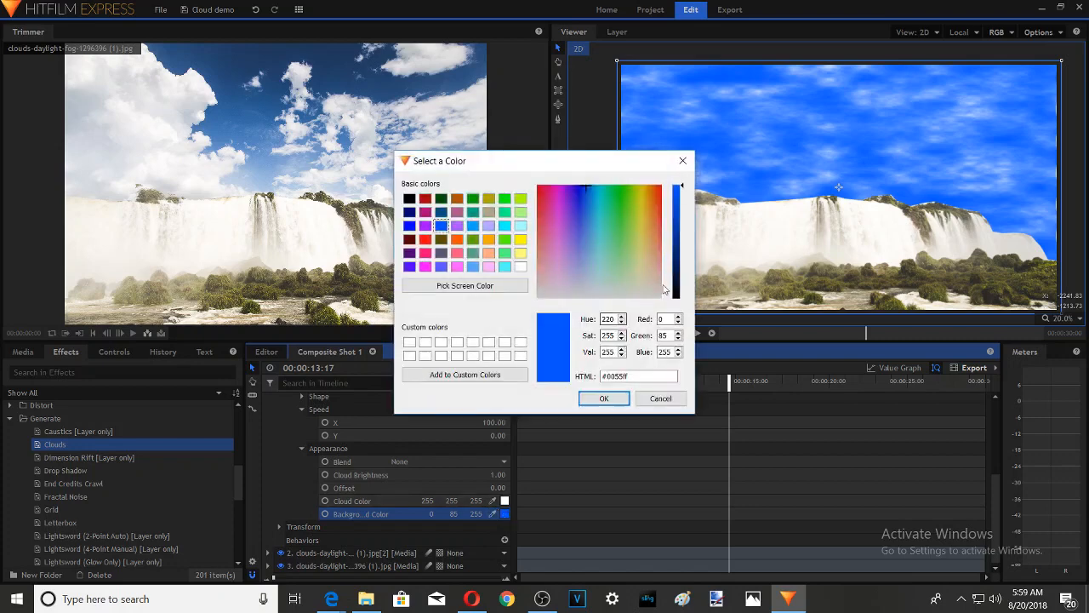
click(681, 240)
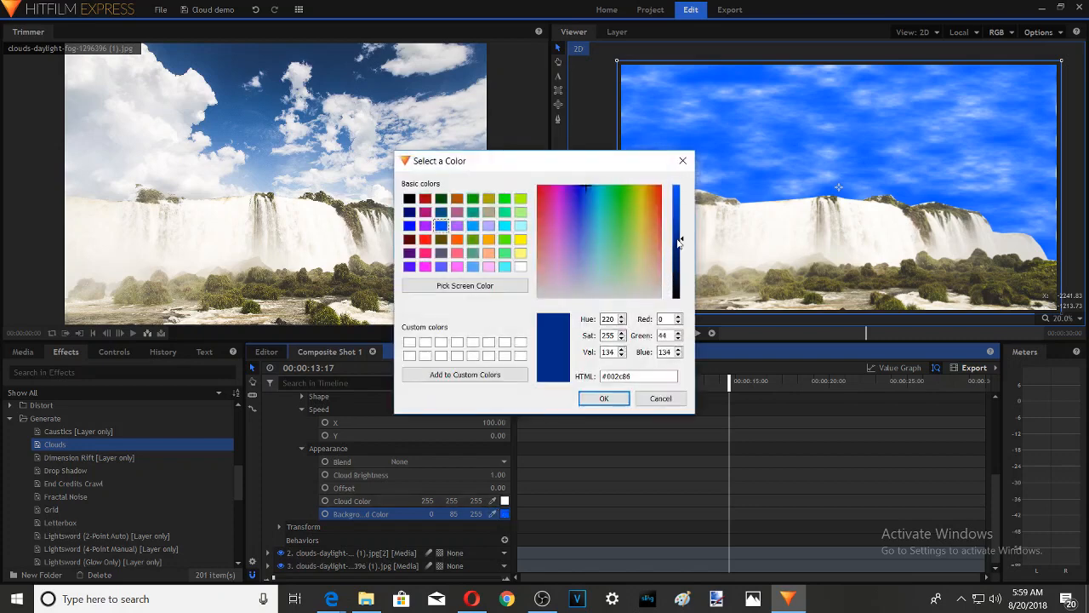
click(604, 400)
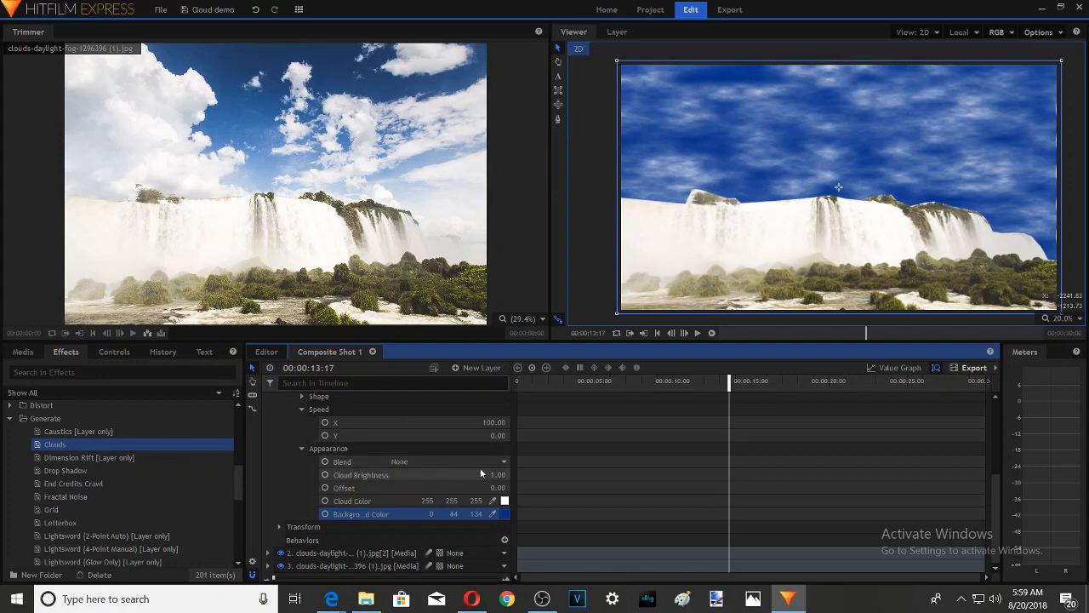
- Set the new Clouds effect's blend mode to Normal and preview the moving clouds from the start
click(504, 461)
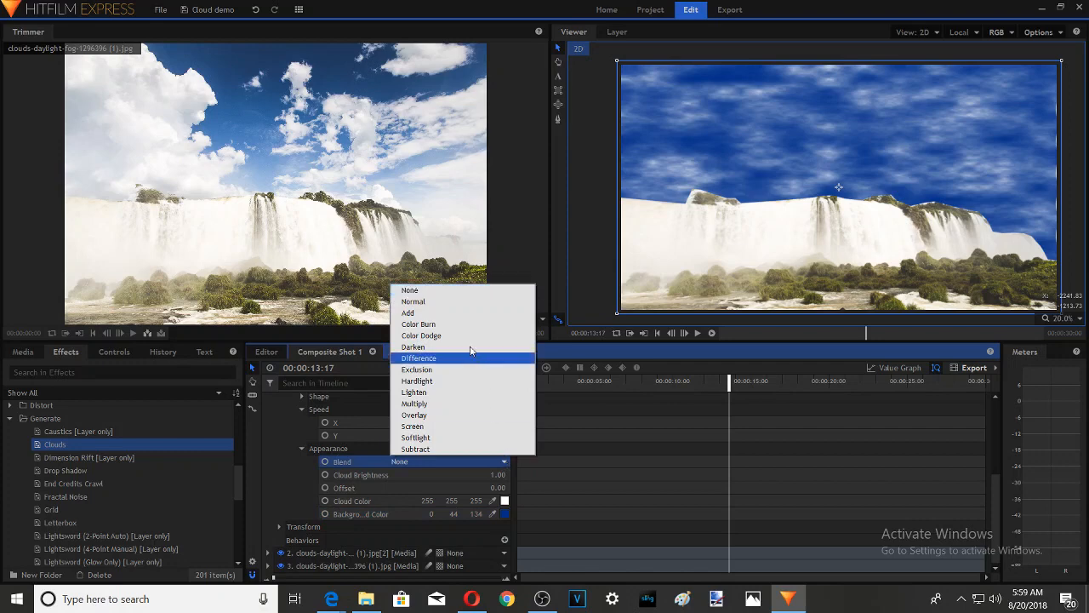
click(460, 302)
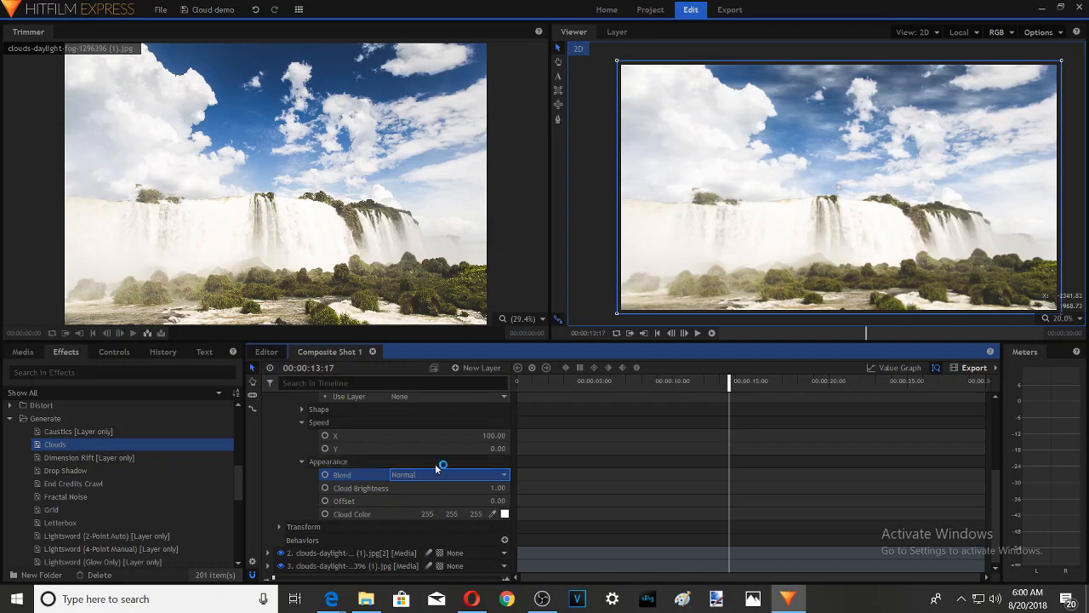
click(657, 333)
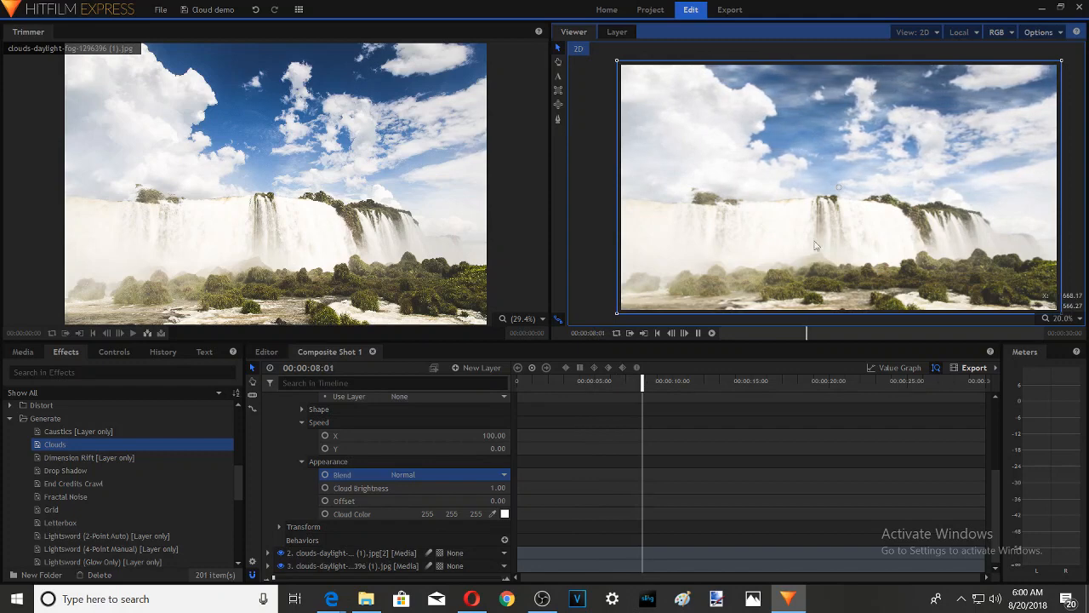
click(698, 333)
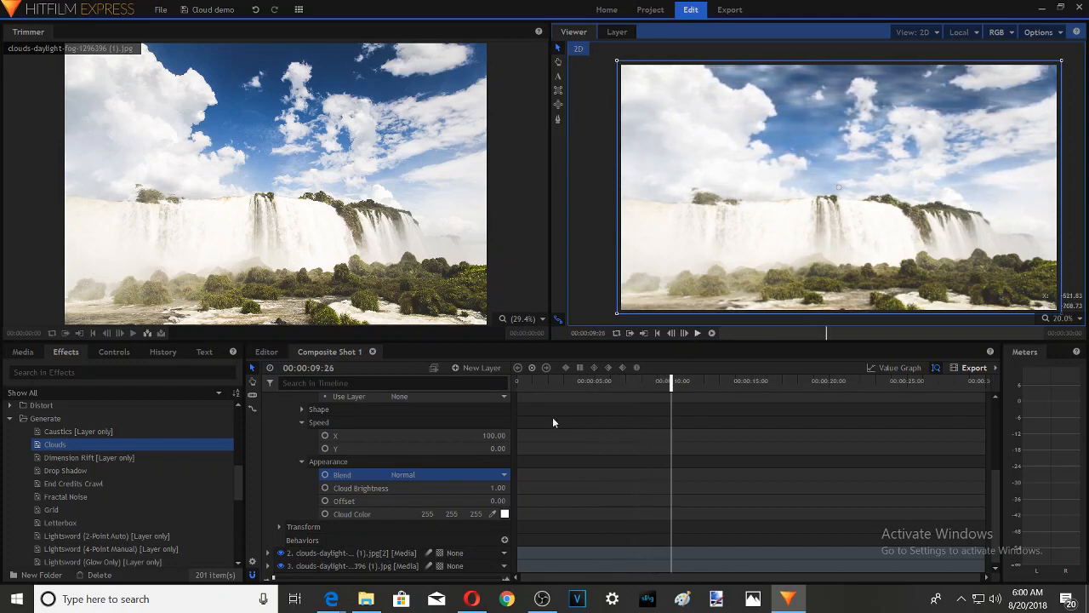
- Try the Color Burn blend mode on the Clouds effect and briefly preview the moving sky
click(503, 478)
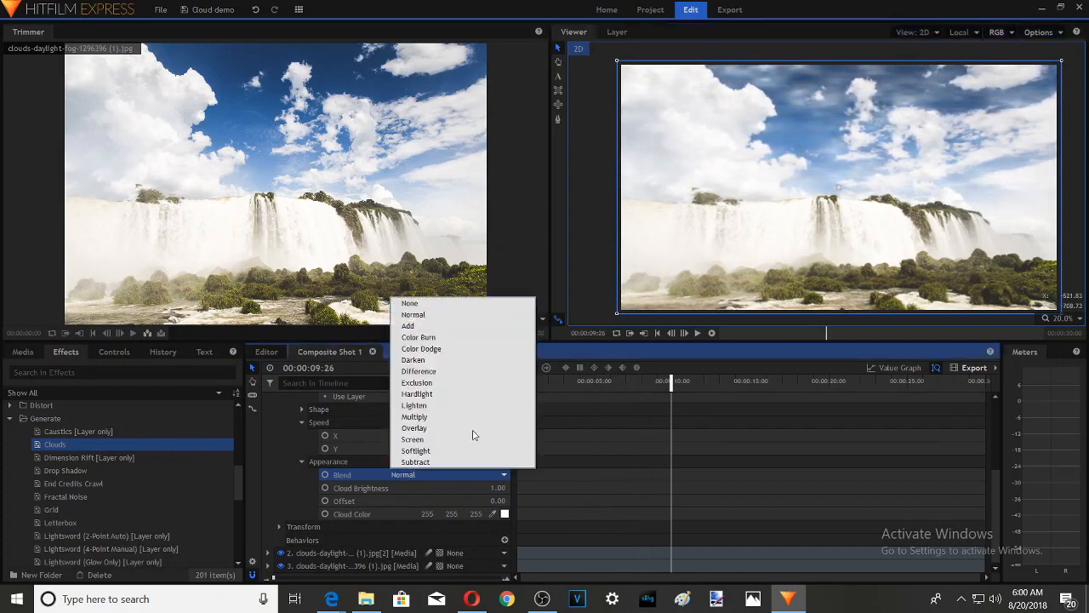
click(441, 336)
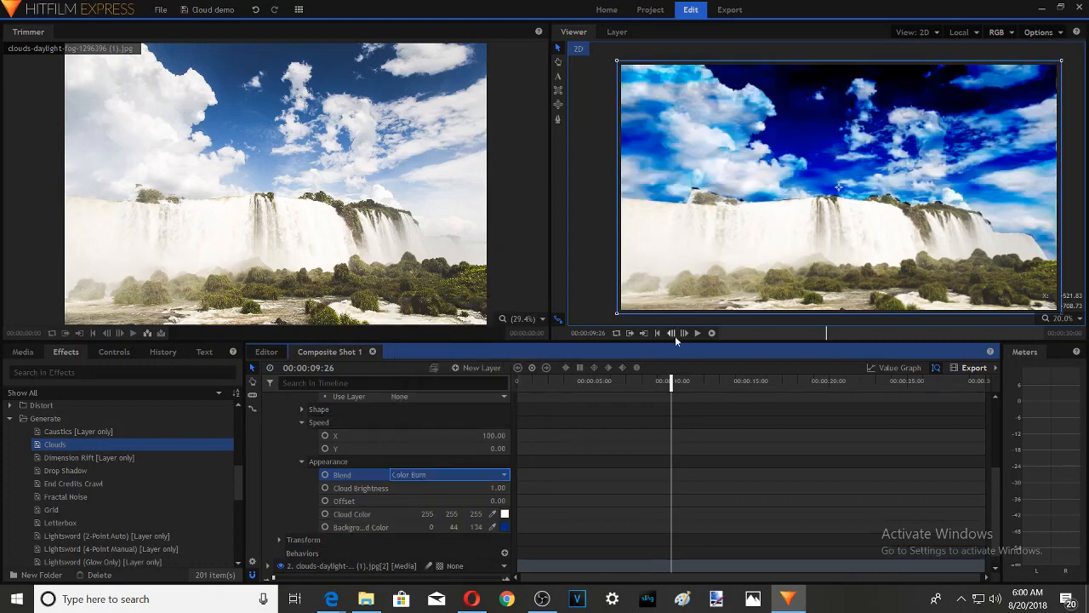
click(697, 333)
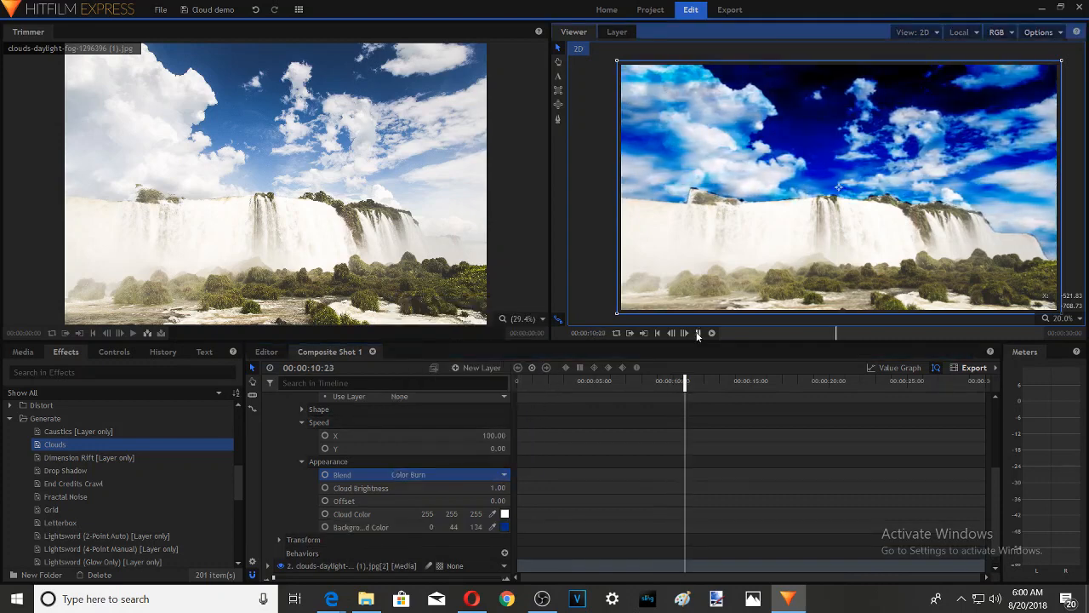
click(697, 333)
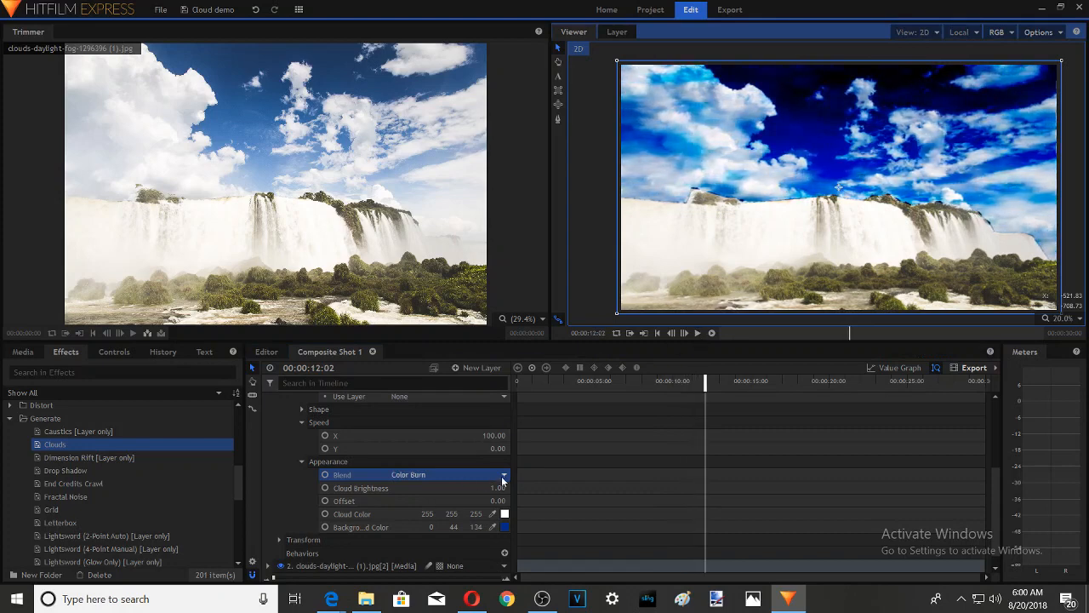
- Try Color Dodge as the Clouds effect's blend mode and play a short stretch of the composite
click(505, 477)
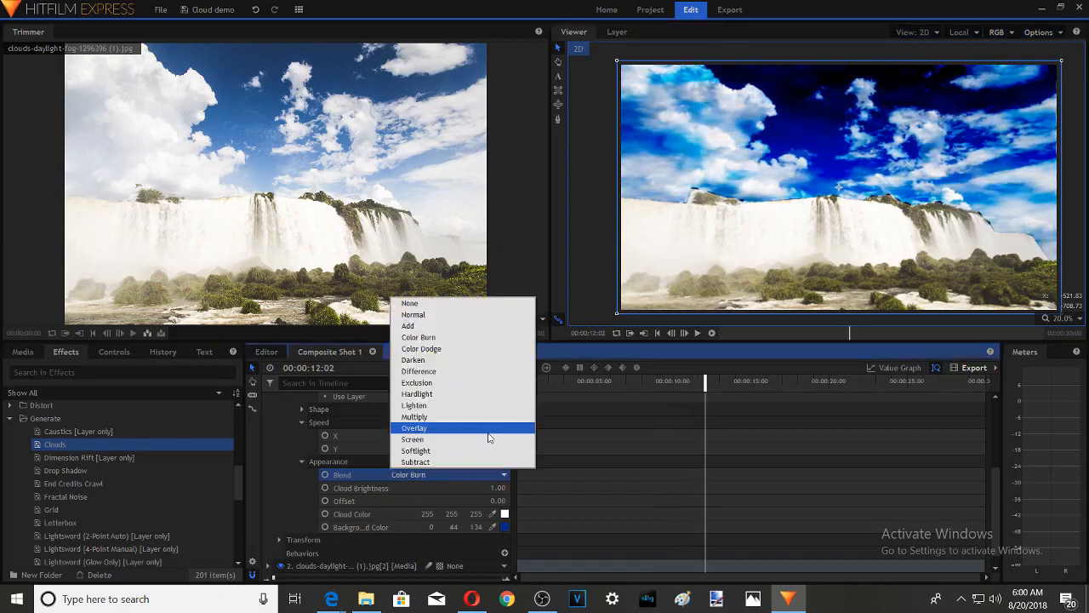
click(482, 349)
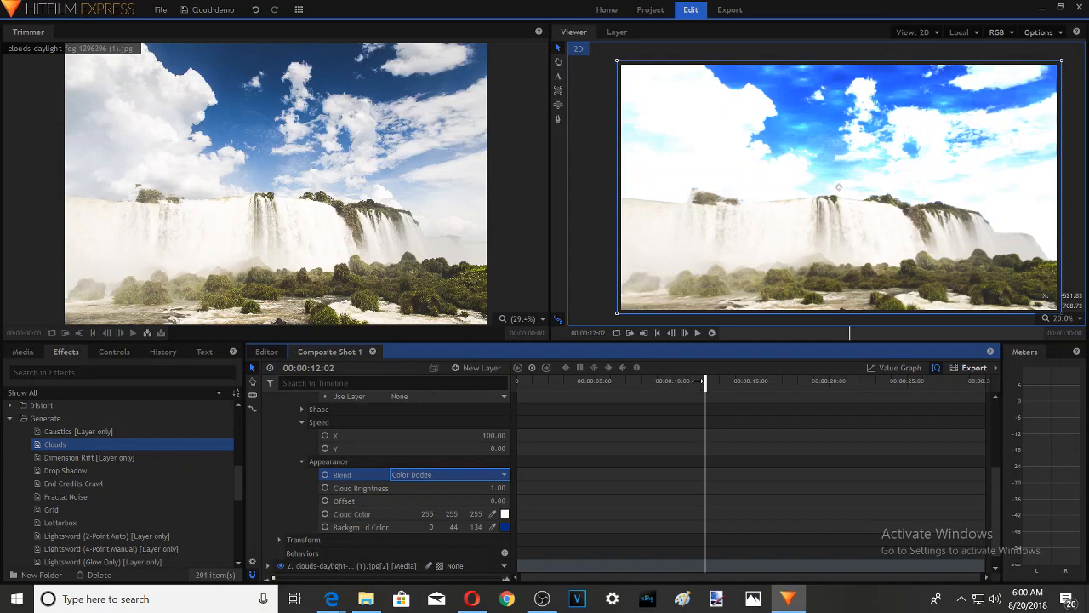
click(697, 333)
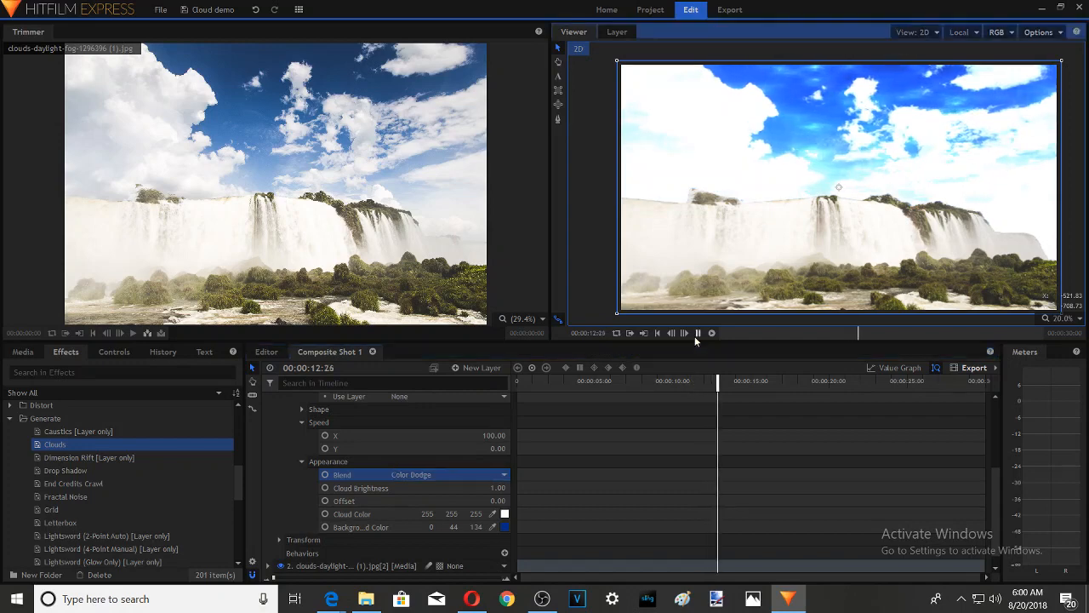
click(697, 333)
- Try the Darken and Difference blend modes on the Clouds effect to compare their looks
click(505, 475)
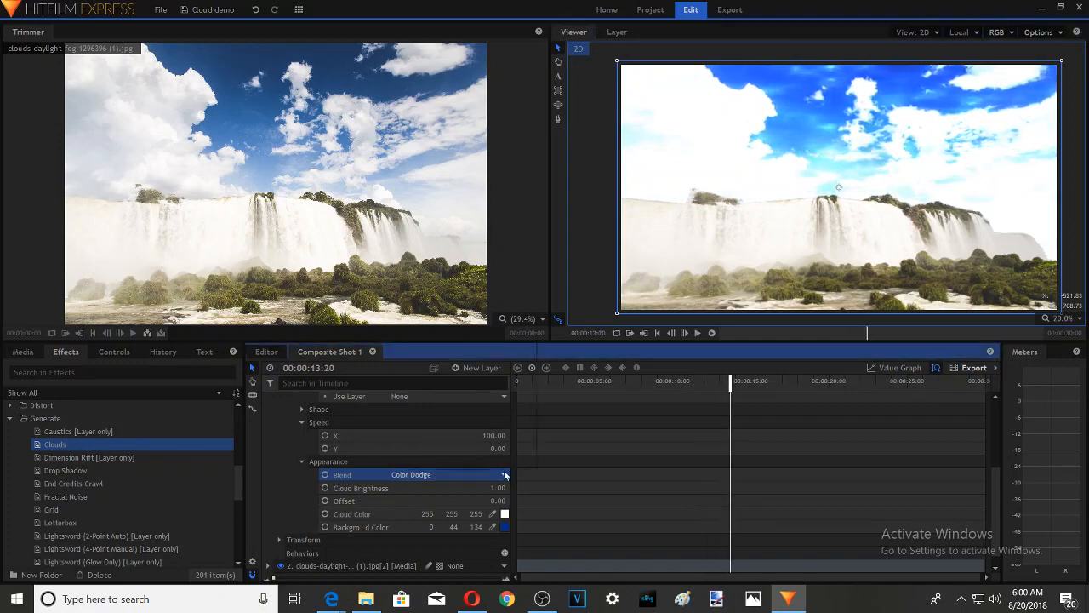
click(448, 363)
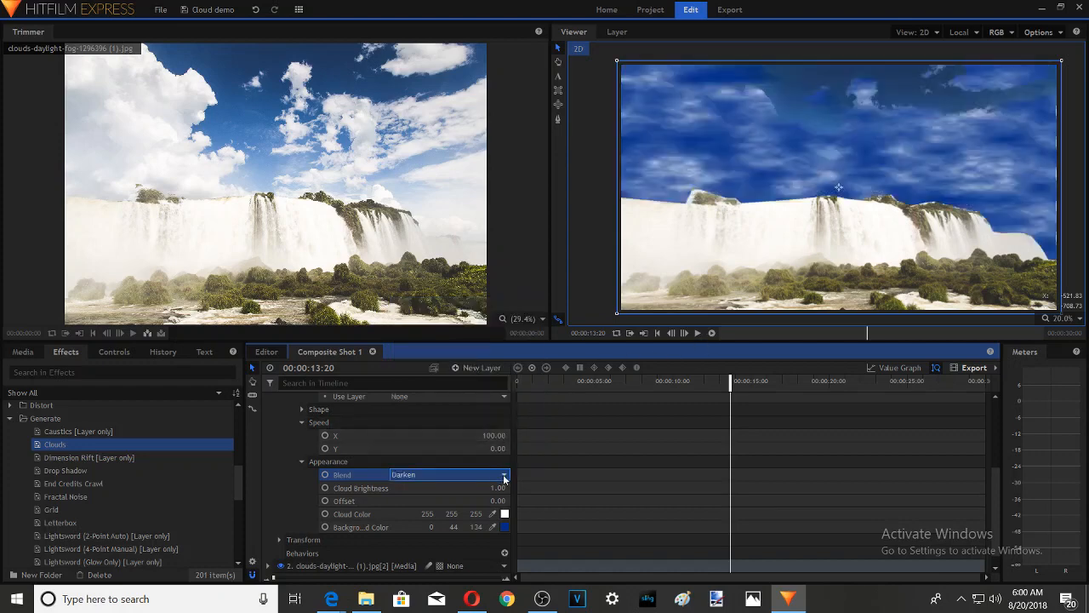
click(505, 475)
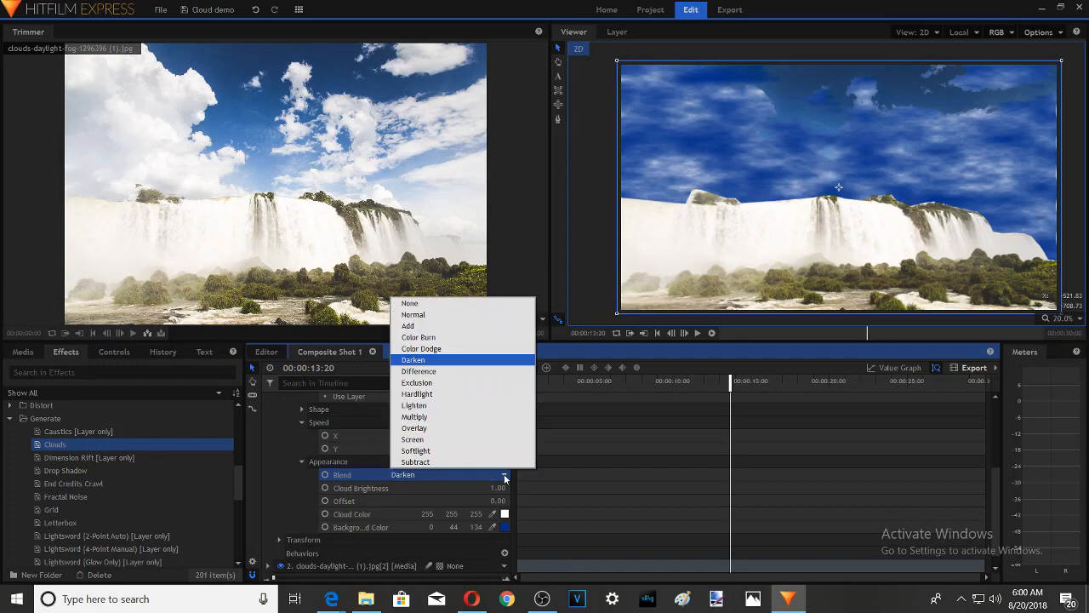
click(444, 371)
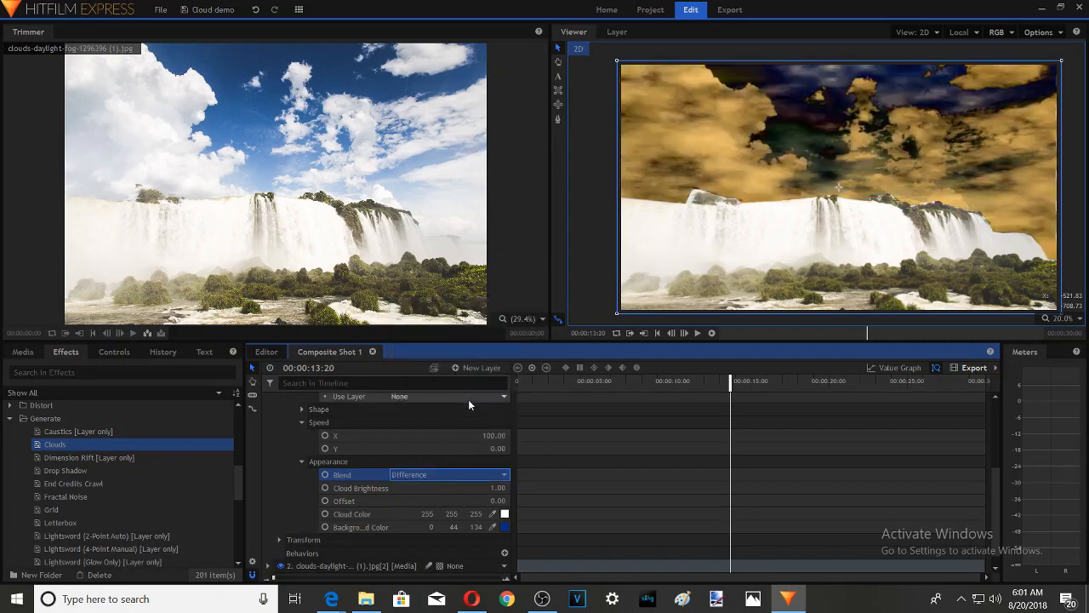
- Set the Clouds effect's blend mode to Softlight and preview the cloud motion over the photo
click(503, 477)
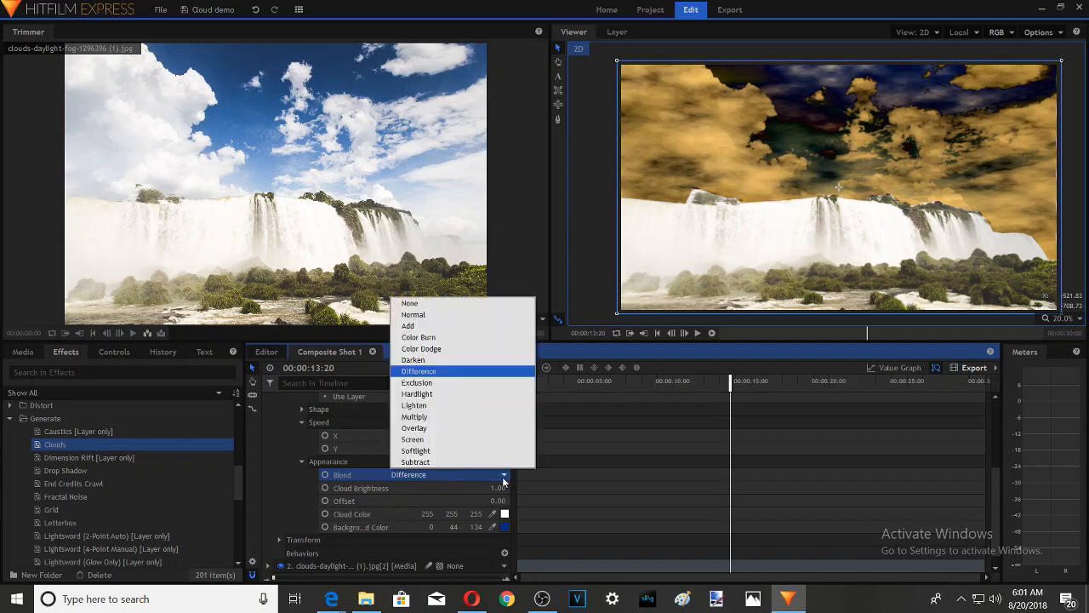
click(459, 450)
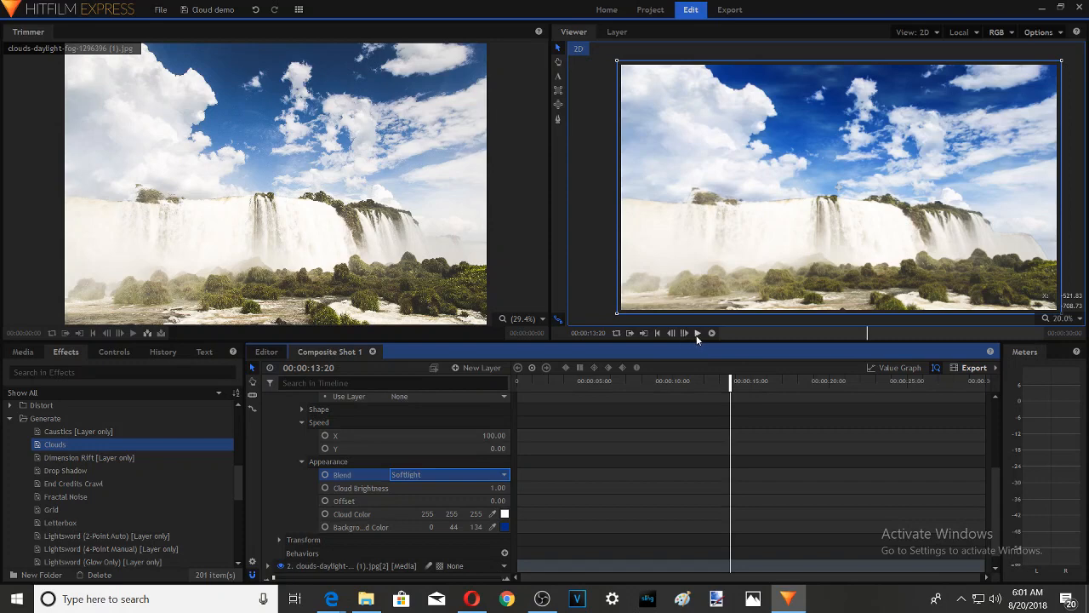
click(696, 334)
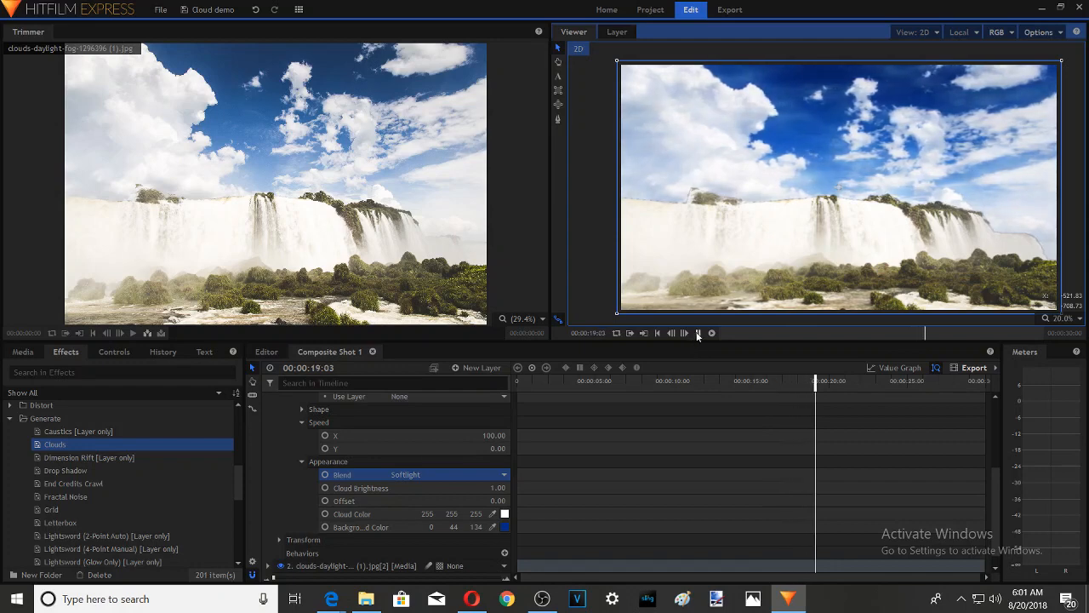
click(696, 333)
- Set the Clouds effect's X speed to 50 and open its Y speed for editing
click(301, 461)
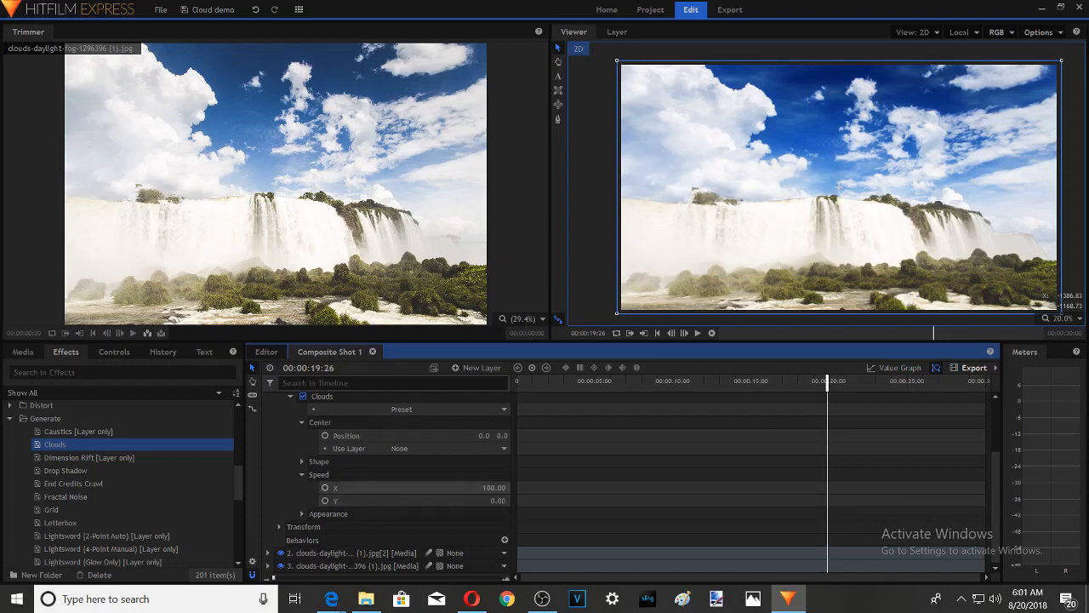
click(497, 488)
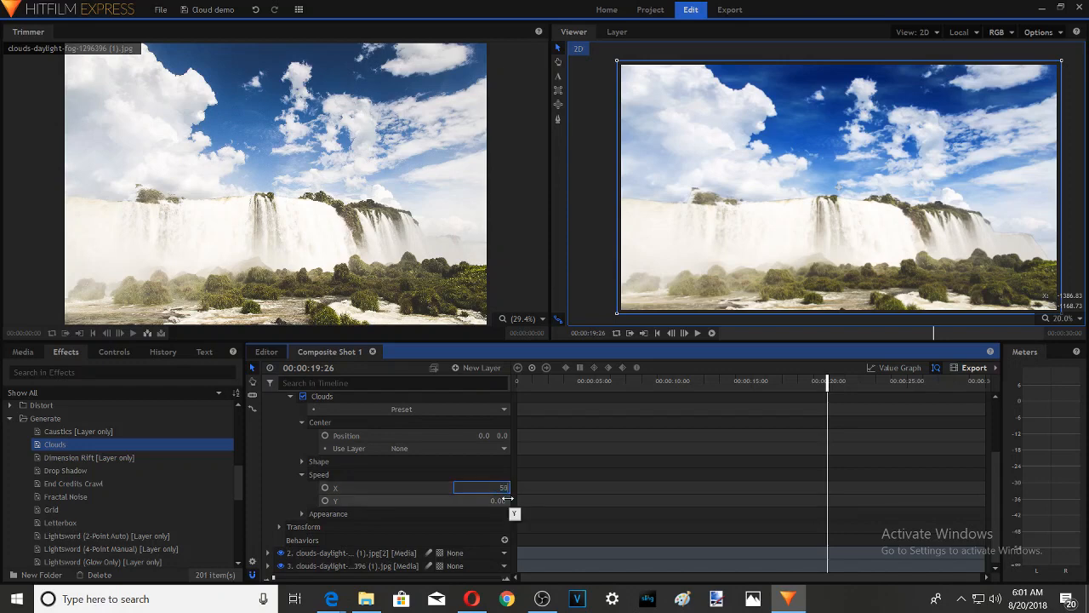
text(50)
key(Return)
click(497, 501)
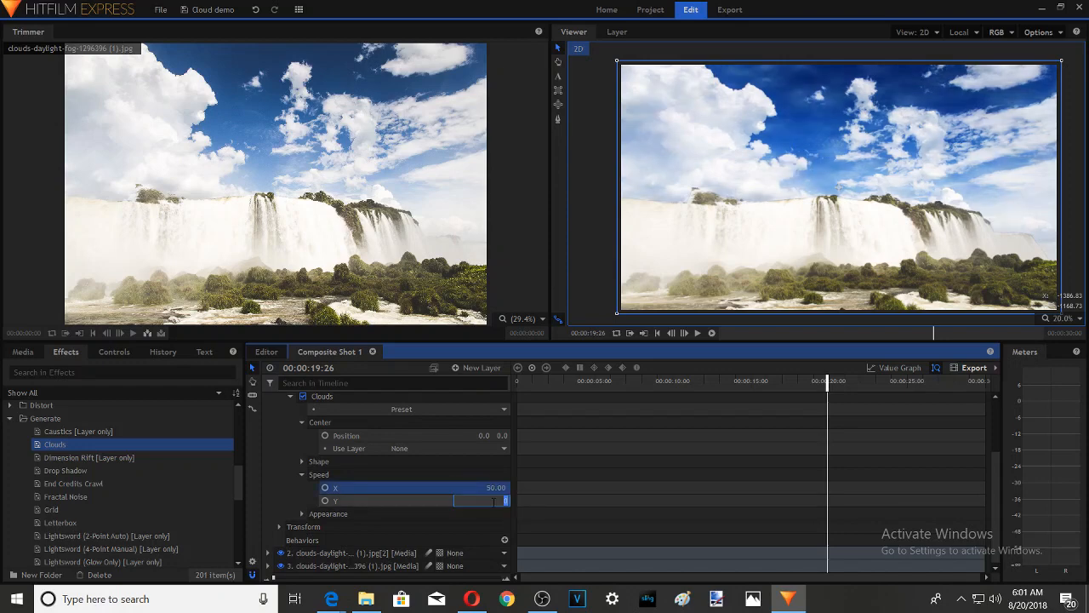